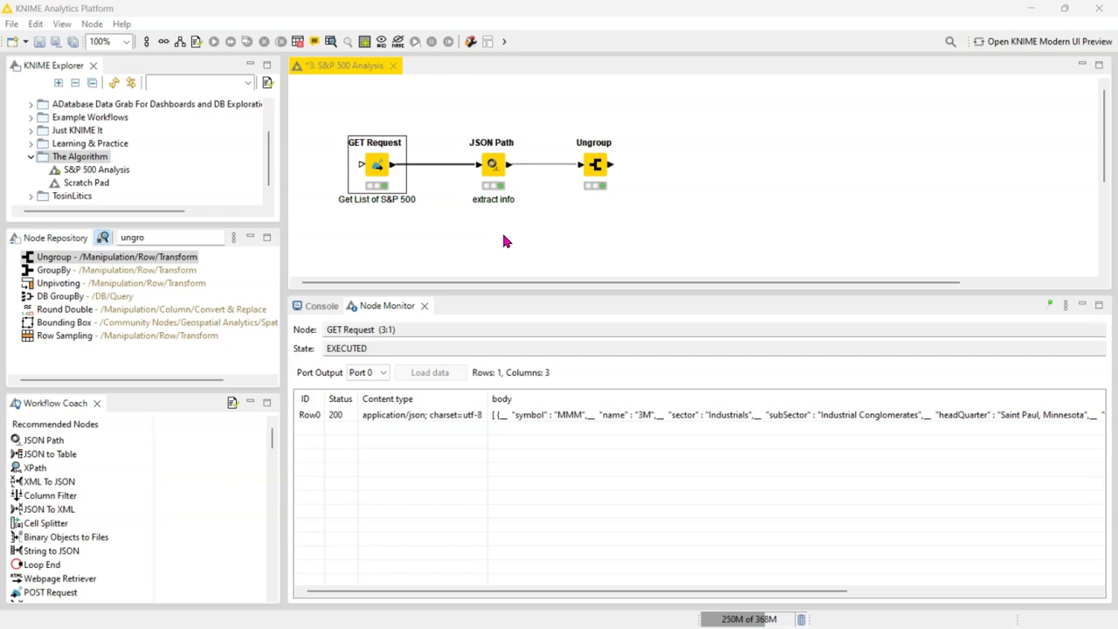
pyautogui.rightClick(378, 169)
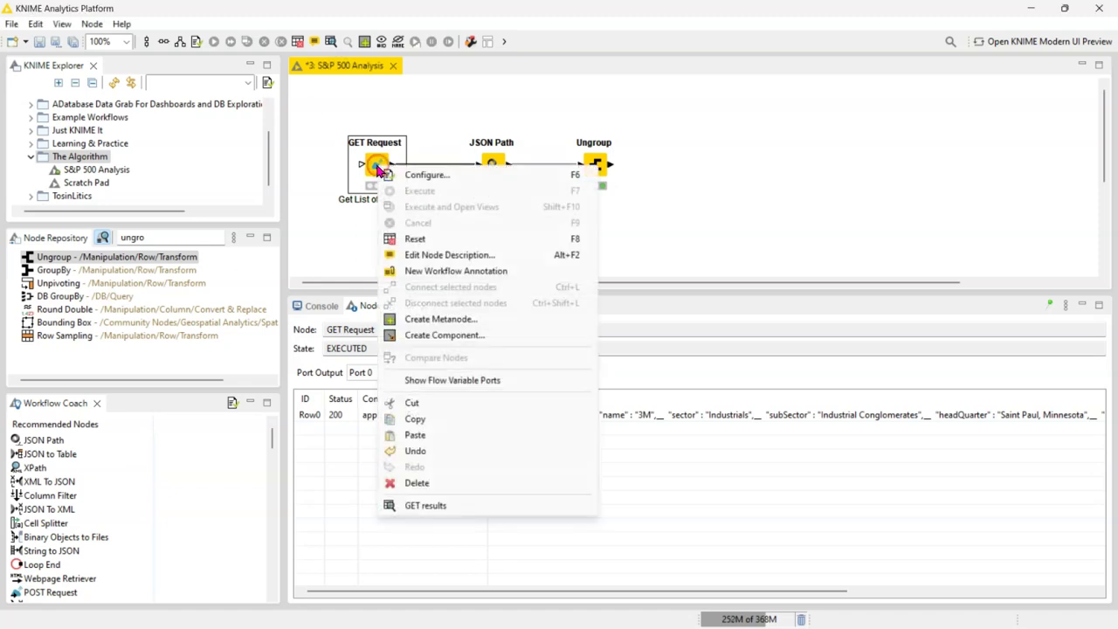
pyautogui.click(471, 507)
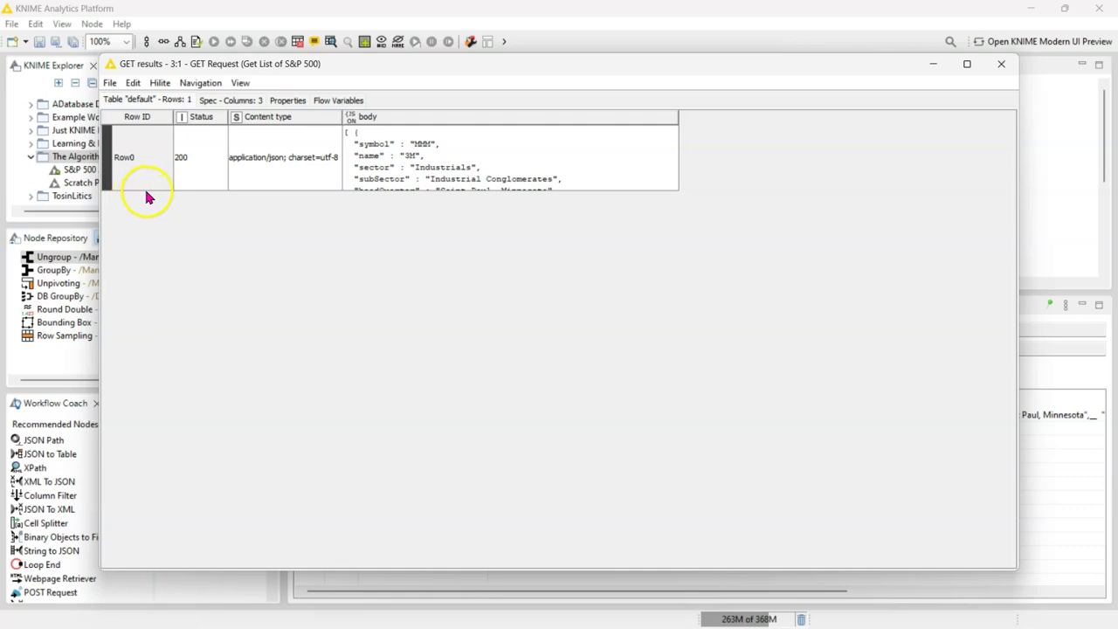
pyautogui.moveTo(153, 189); pyautogui.dragTo(162, 348)
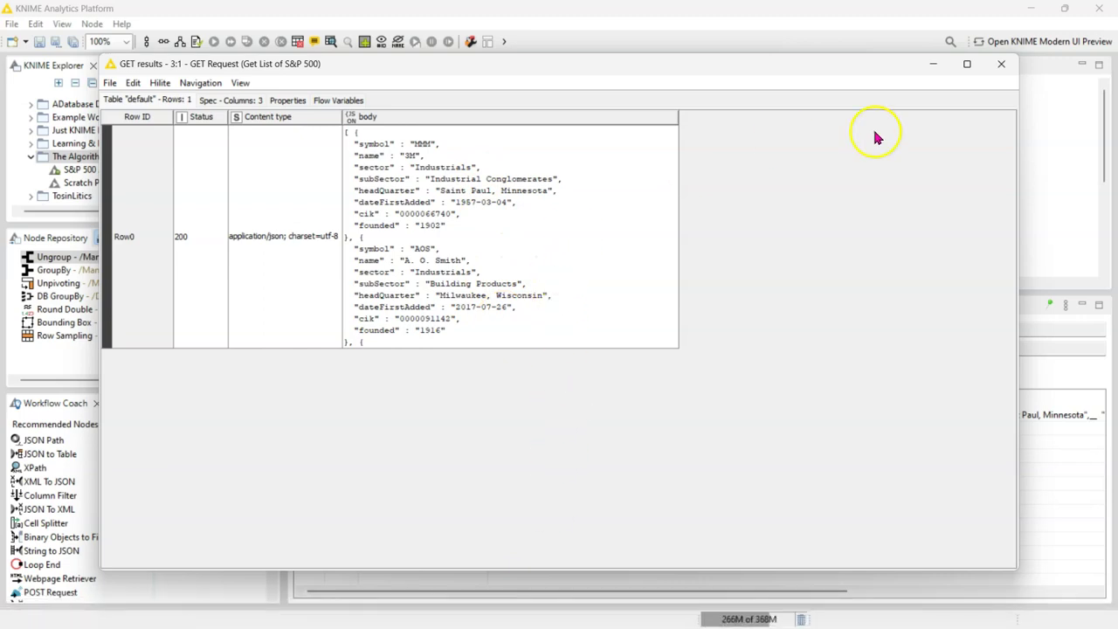
pyautogui.click(1002, 65)
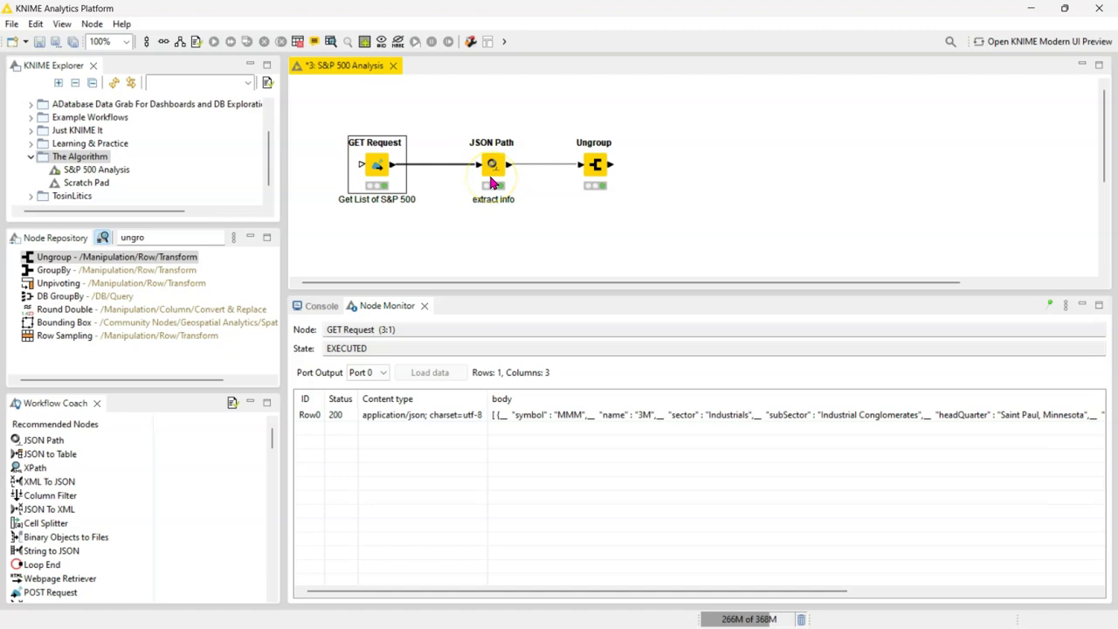
# Step: Clear the Node Repository search text
pyautogui.click(103, 260)
pyautogui.click(164, 239)
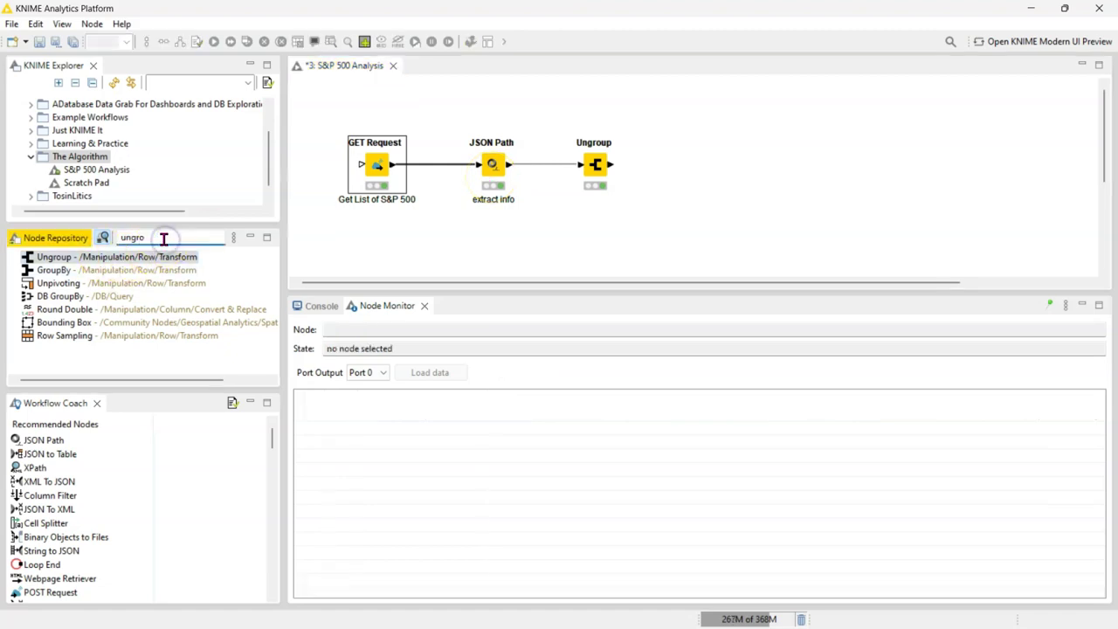
pyautogui.press('BackSpace')
pyautogui.press('BackSpace')
pyautogui.press('BackSpace')
pyautogui.press('BackSpace')
# Step: Check GET Request's output, then review the extract info JSON Path queries without changes
pyautogui.click(524, 195)
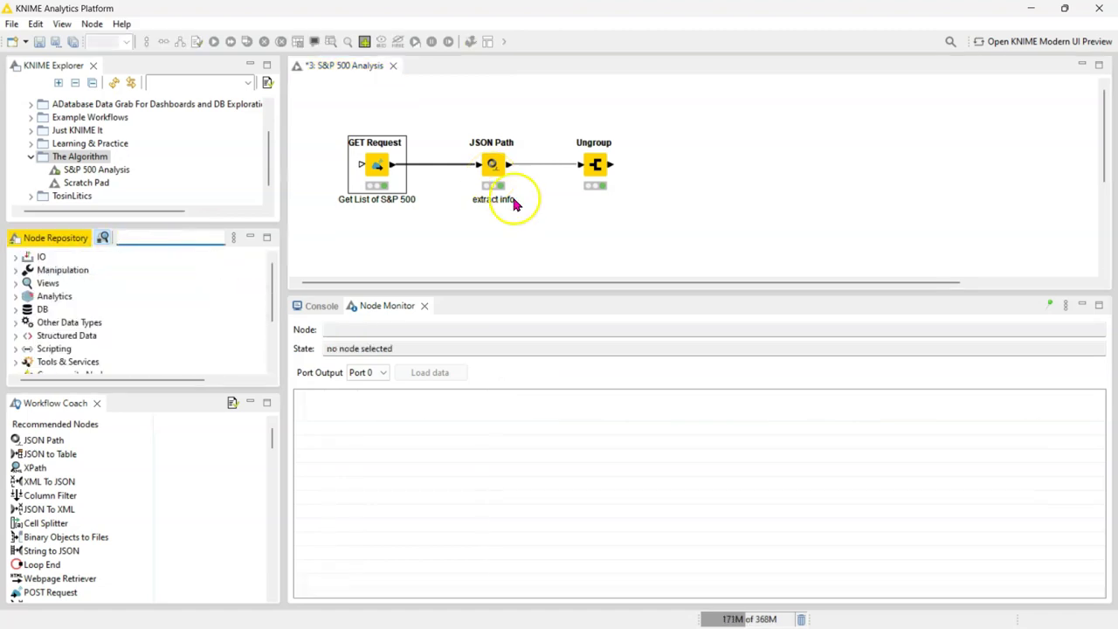
pyautogui.click(484, 209)
pyautogui.click(495, 168)
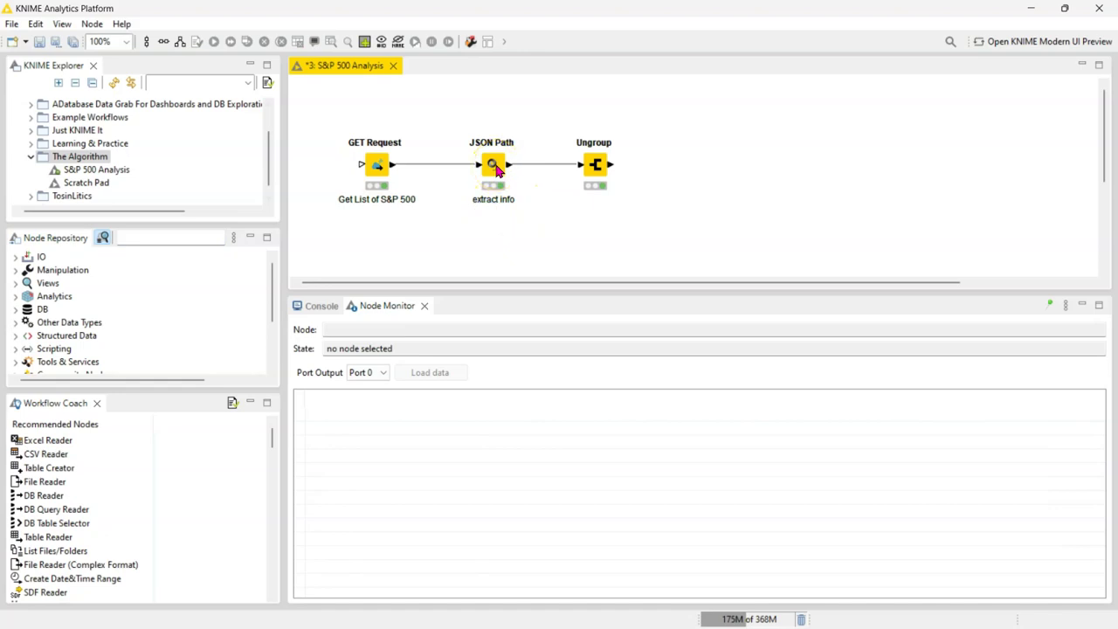
pyautogui.doubleClick(496, 169)
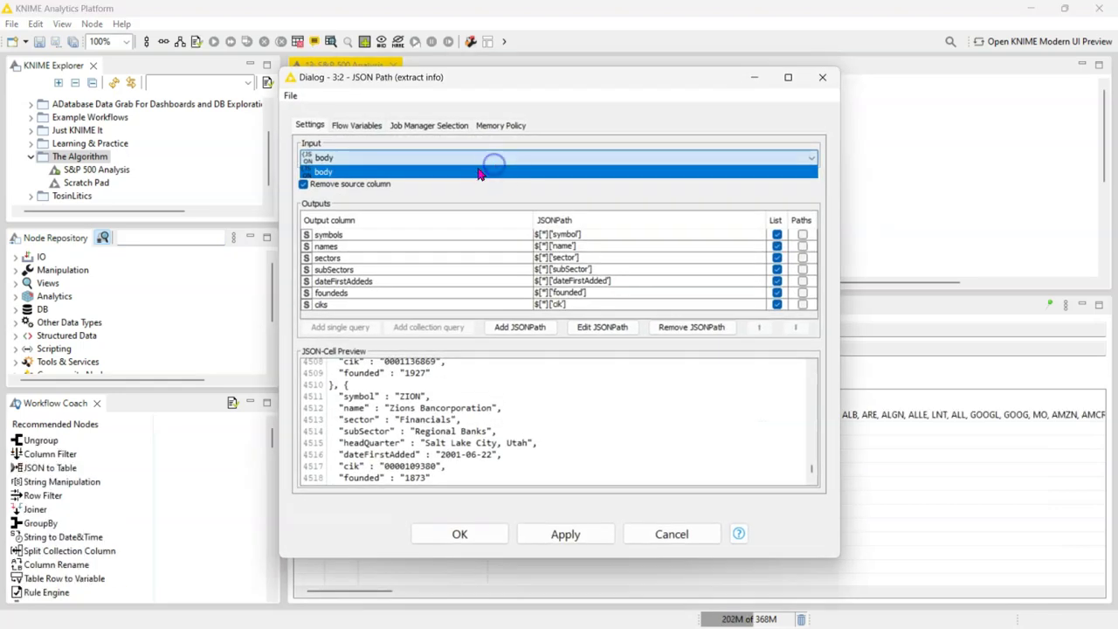
pyautogui.press('Escape')
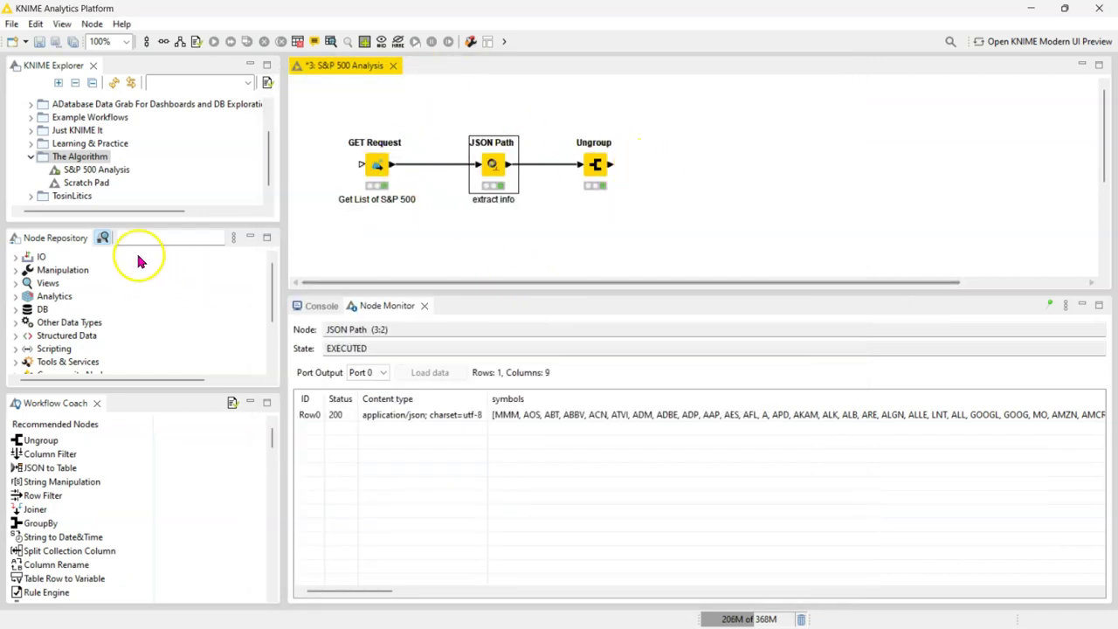
# Step: Search 'json' and add a JSON Path node (Node 4) below extract info, fed by GET Request
pyautogui.click(159, 235)
pyautogui.write('json')
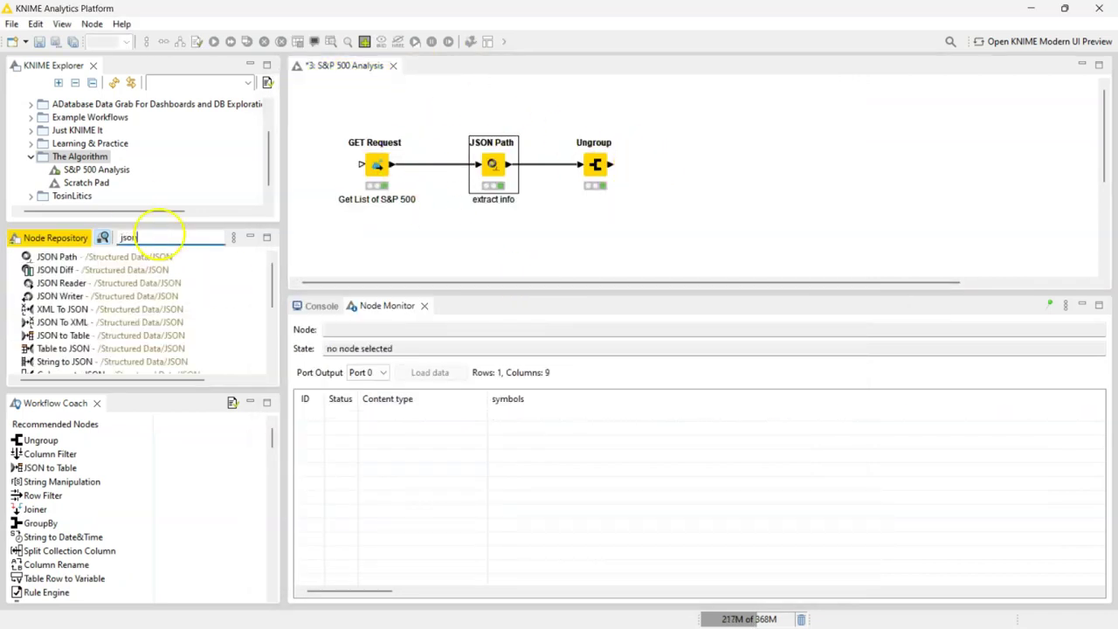
pyautogui.moveTo(120, 254); pyautogui.dragTo(510, 251)
pyautogui.moveTo(392, 164); pyautogui.dragTo(504, 240)
pyautogui.click(505, 237)
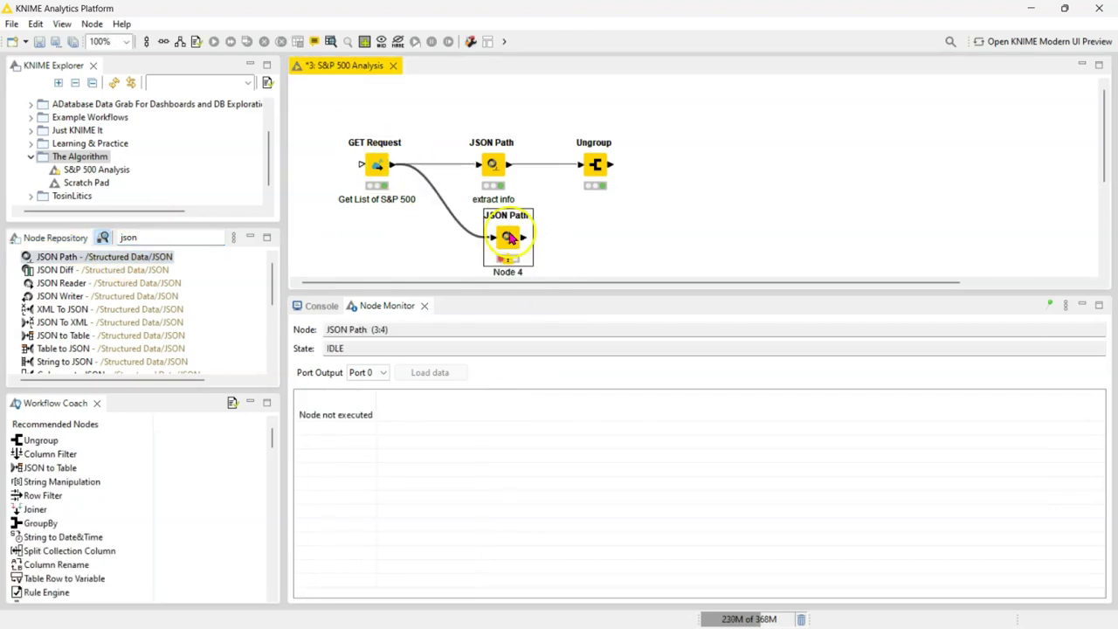
# Step: In Node 4's settings, remove the body source column and add a symbols collection query from MMM
pyautogui.doubleClick(507, 238)
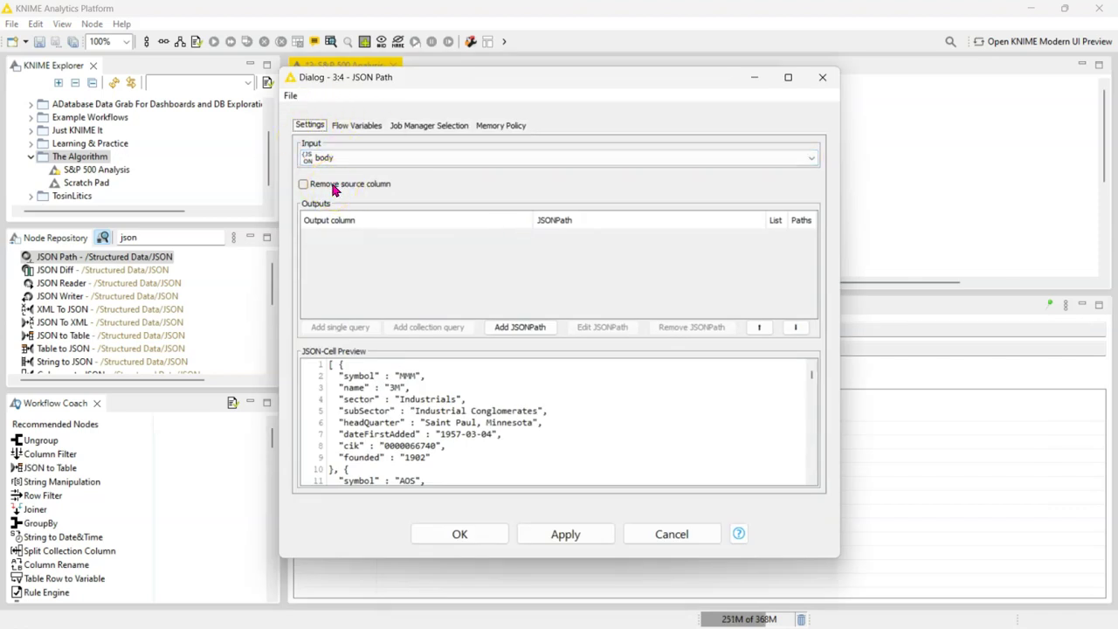
pyautogui.click(317, 191)
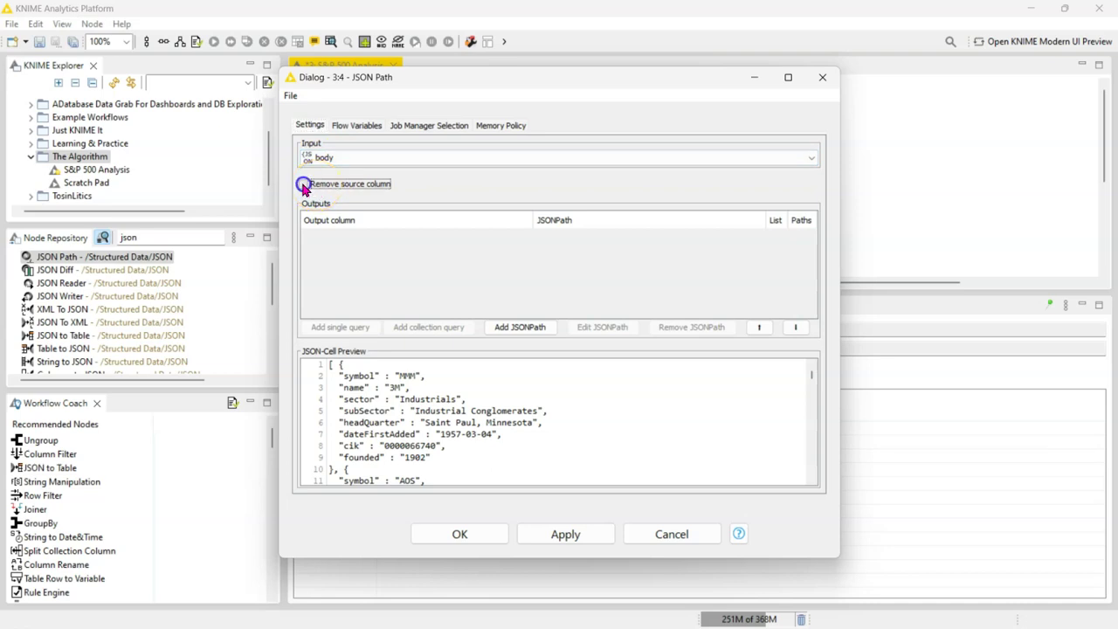
pyautogui.click(303, 184)
pyautogui.click(442, 385)
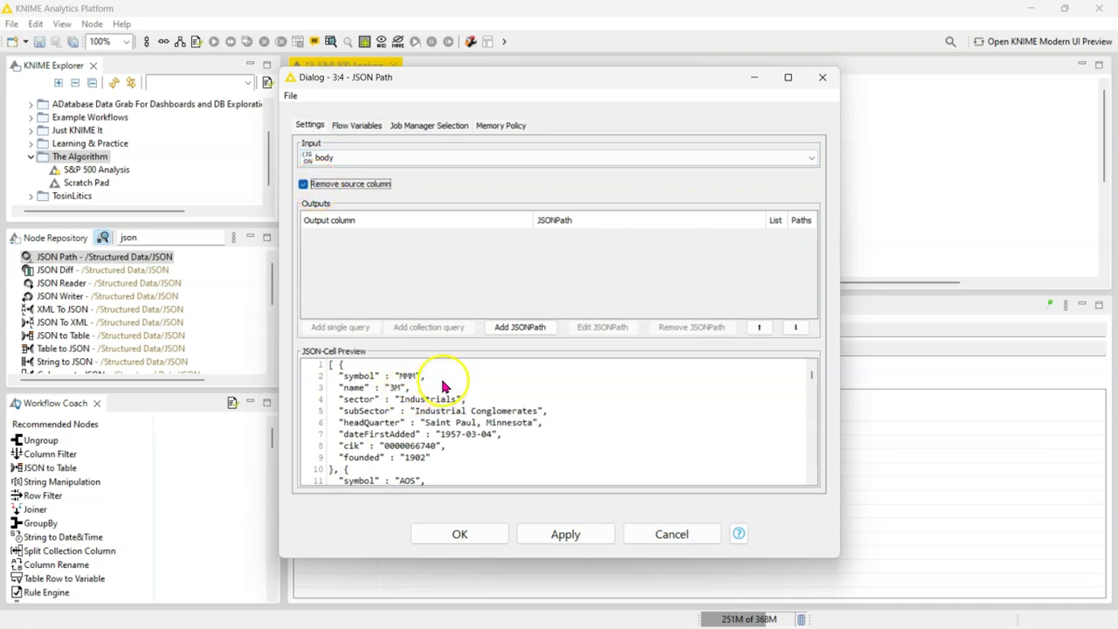
pyautogui.doubleClick(404, 376)
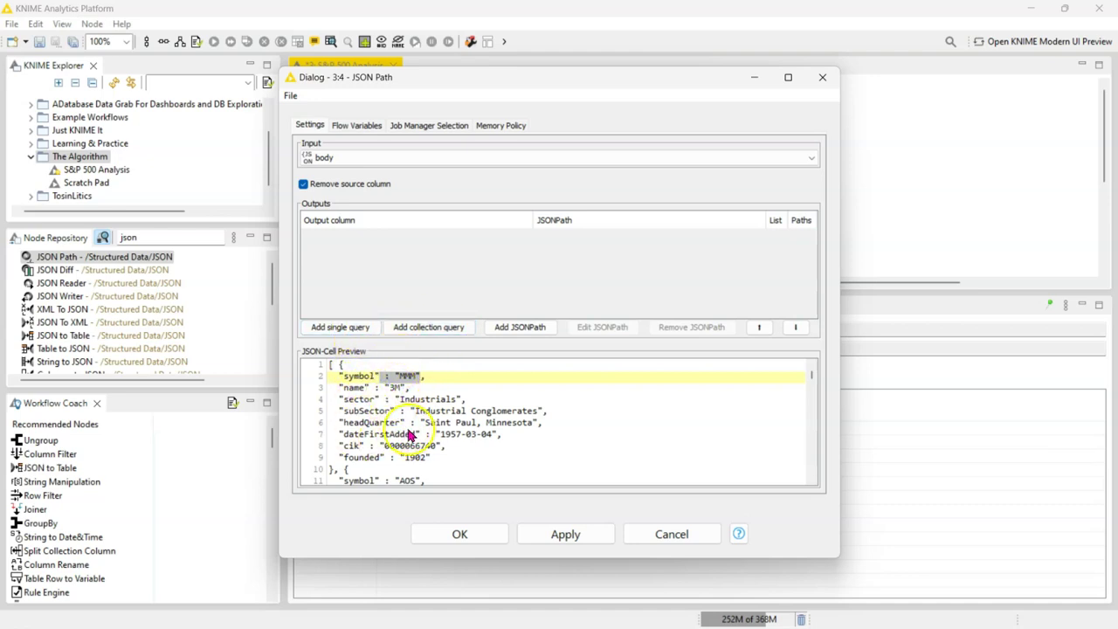
pyautogui.click(417, 326)
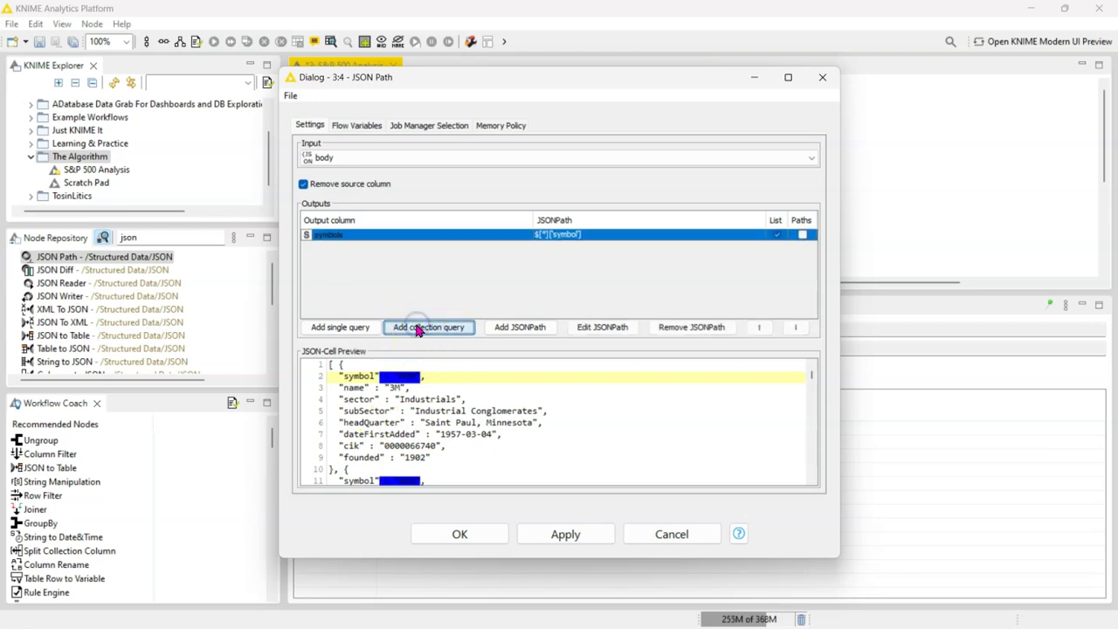
# Step: Add collection queries for names, sectors, subSector and the remaining record fields
pyautogui.scroll(-4, 522, 444)
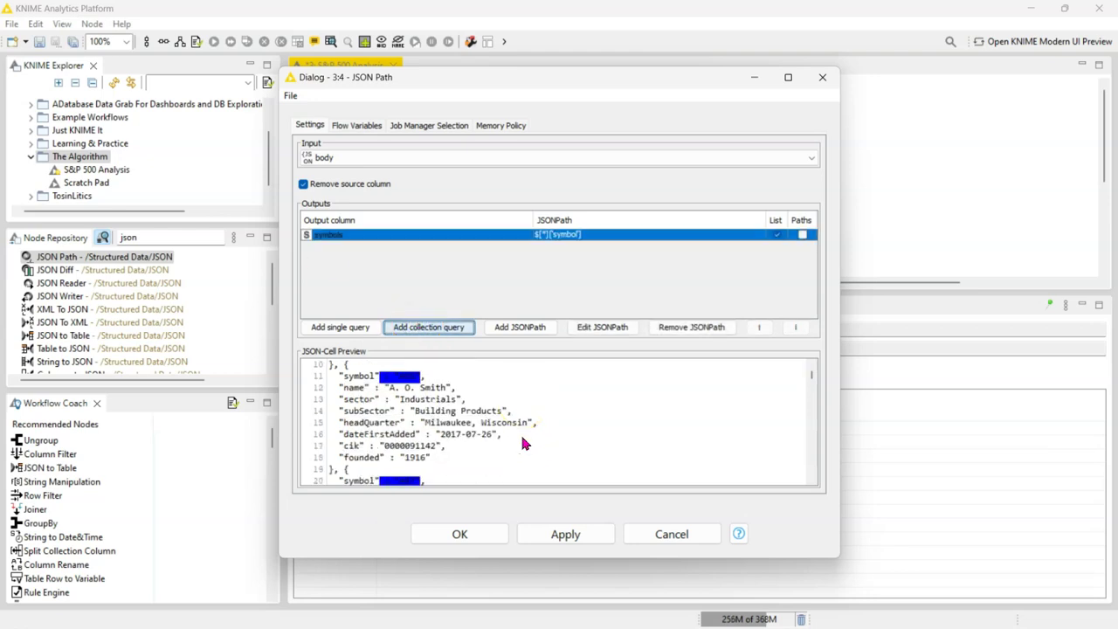
pyautogui.scroll(-5, 522, 444)
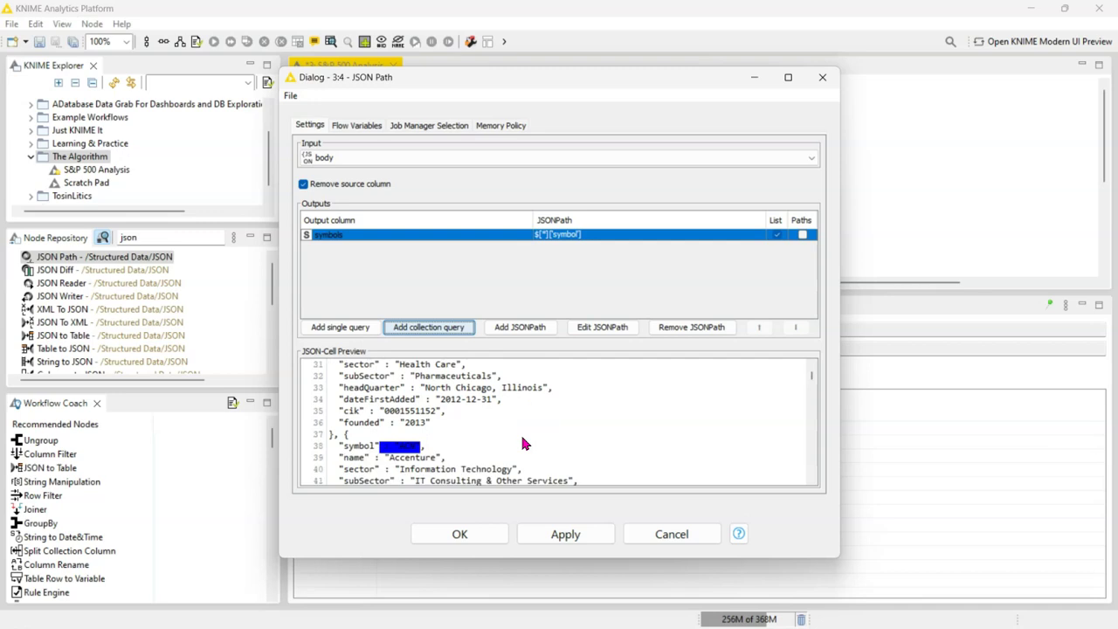
pyautogui.scroll(-4, 522, 444)
pyautogui.scroll(-8, 429, 443)
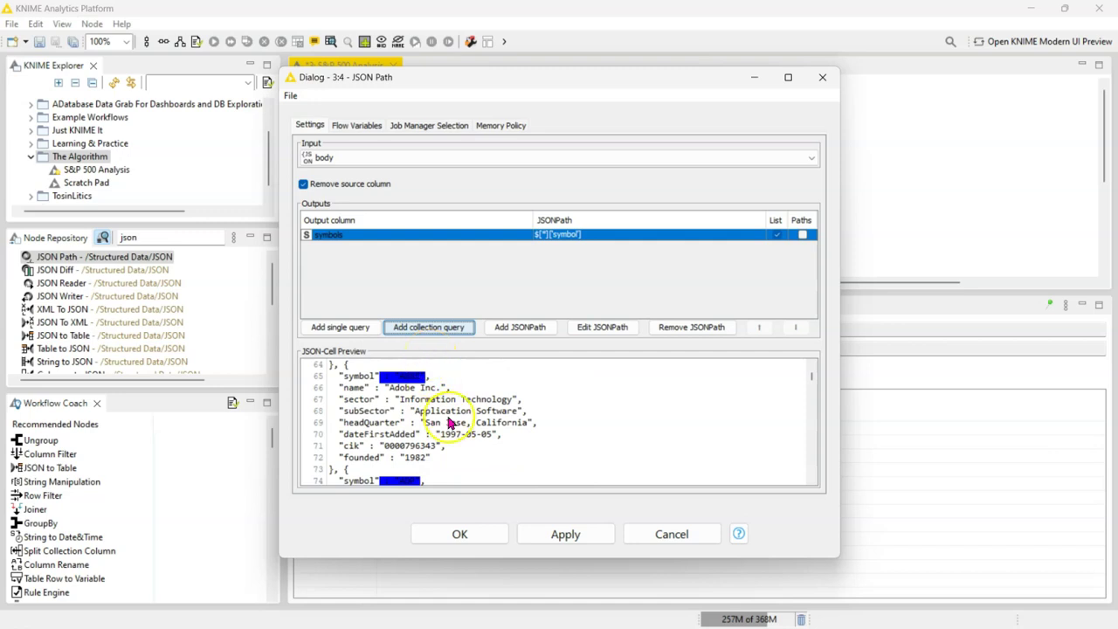
pyautogui.scroll(20, 445, 419)
pyautogui.click(398, 388)
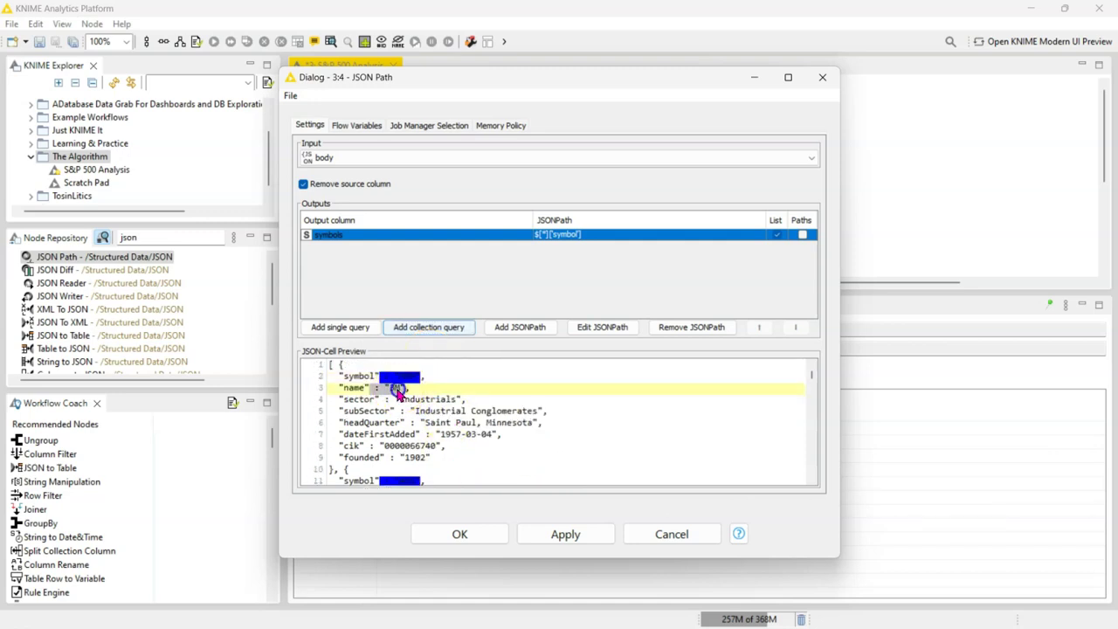
pyautogui.click(428, 330)
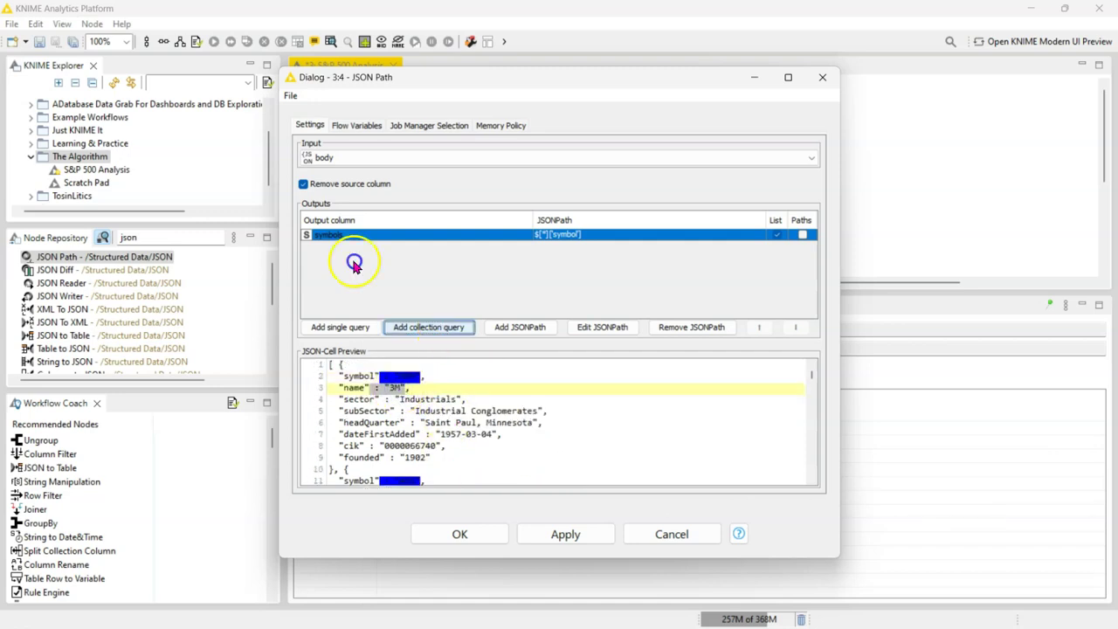
pyautogui.click(428, 402)
pyautogui.click(423, 329)
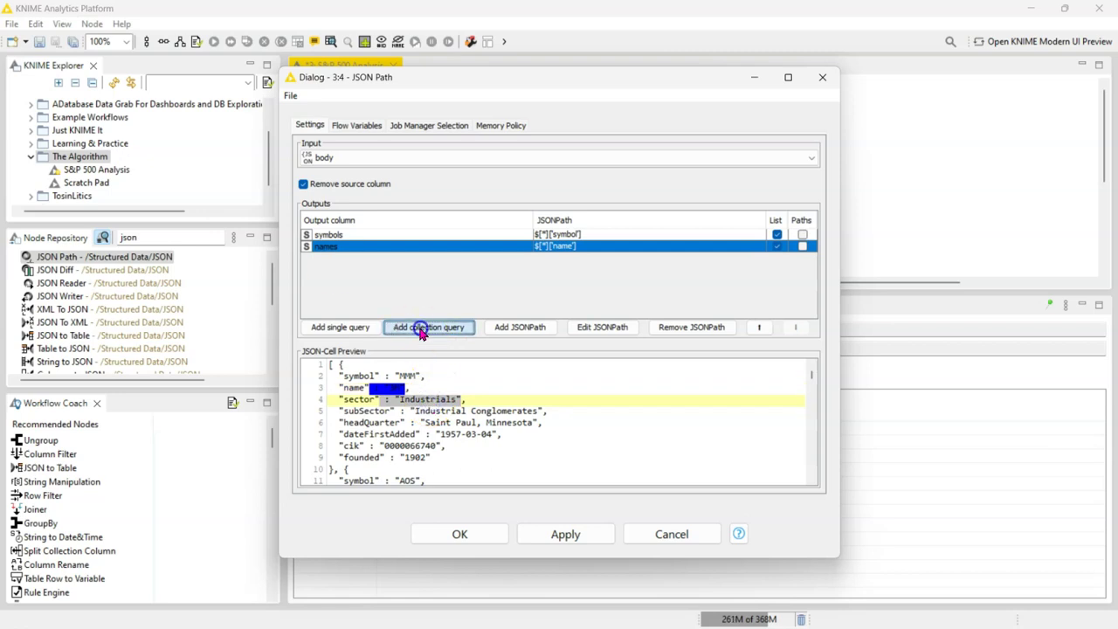
pyautogui.click(454, 413)
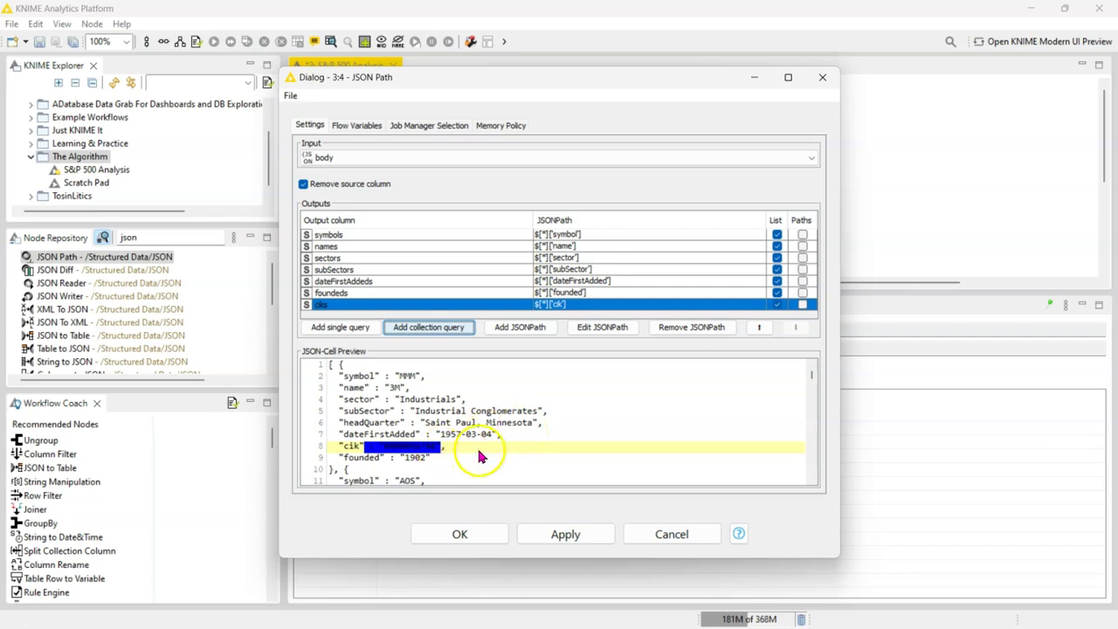
# Step: Remove the cik output, re-add cik as a collection query, and confirm Node 4's settings
pyautogui.scroll(-1, 481, 455)
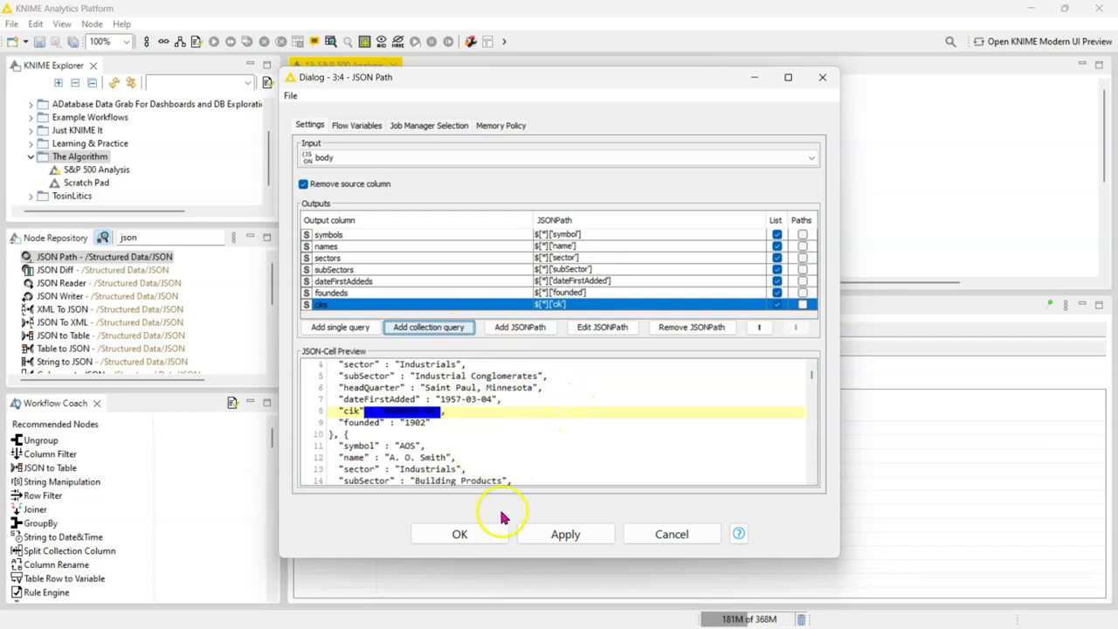
pyautogui.click(365, 305)
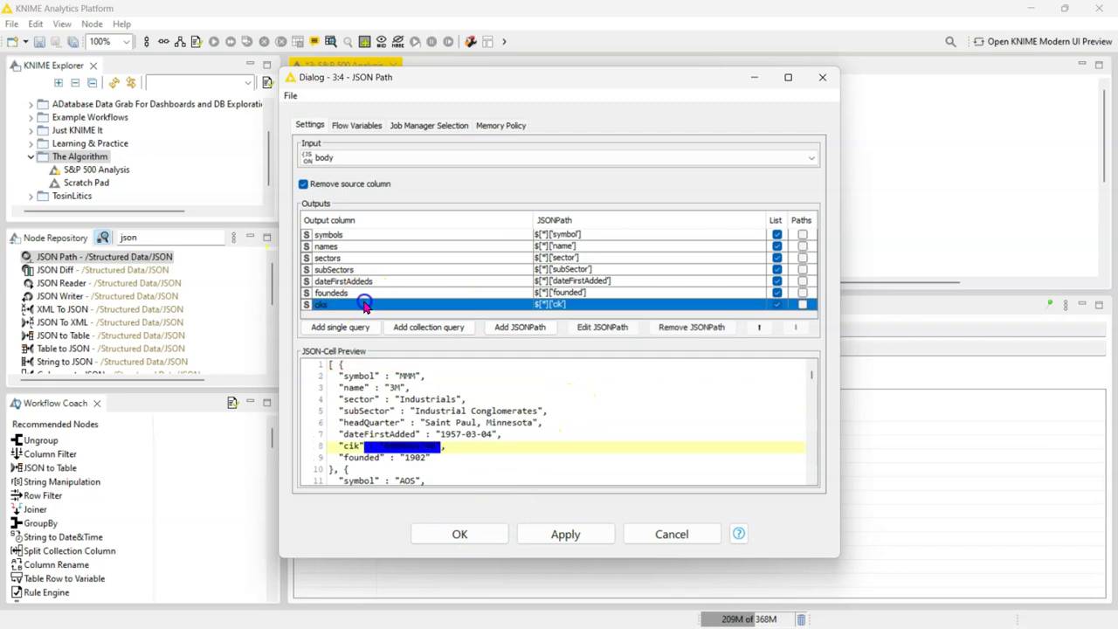
pyautogui.click(693, 328)
pyautogui.click(428, 446)
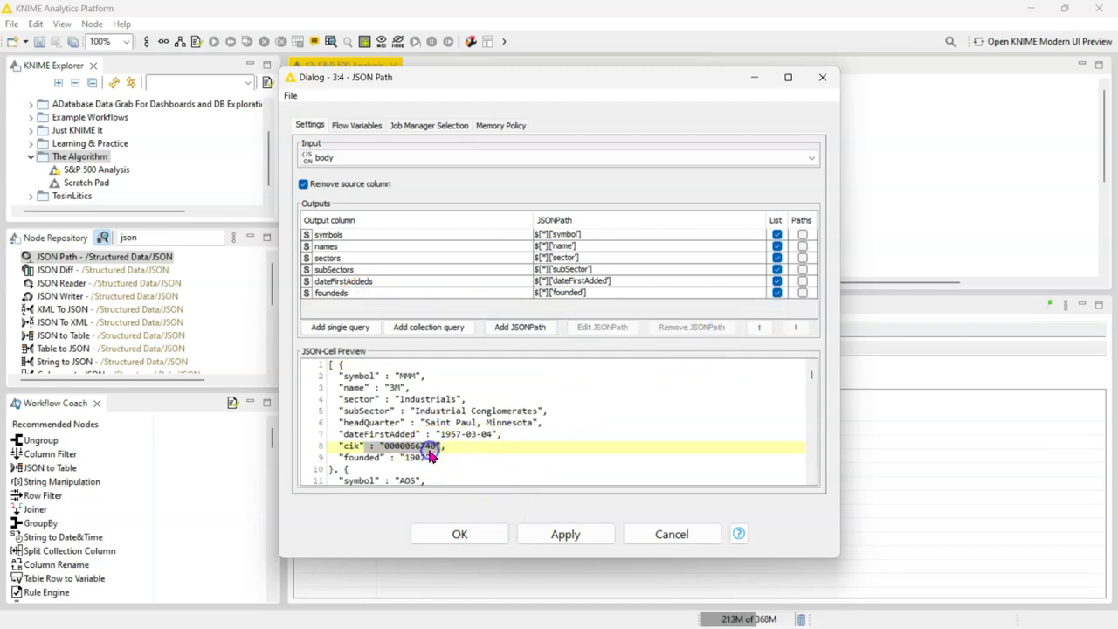
pyautogui.click(428, 327)
pyautogui.click(462, 533)
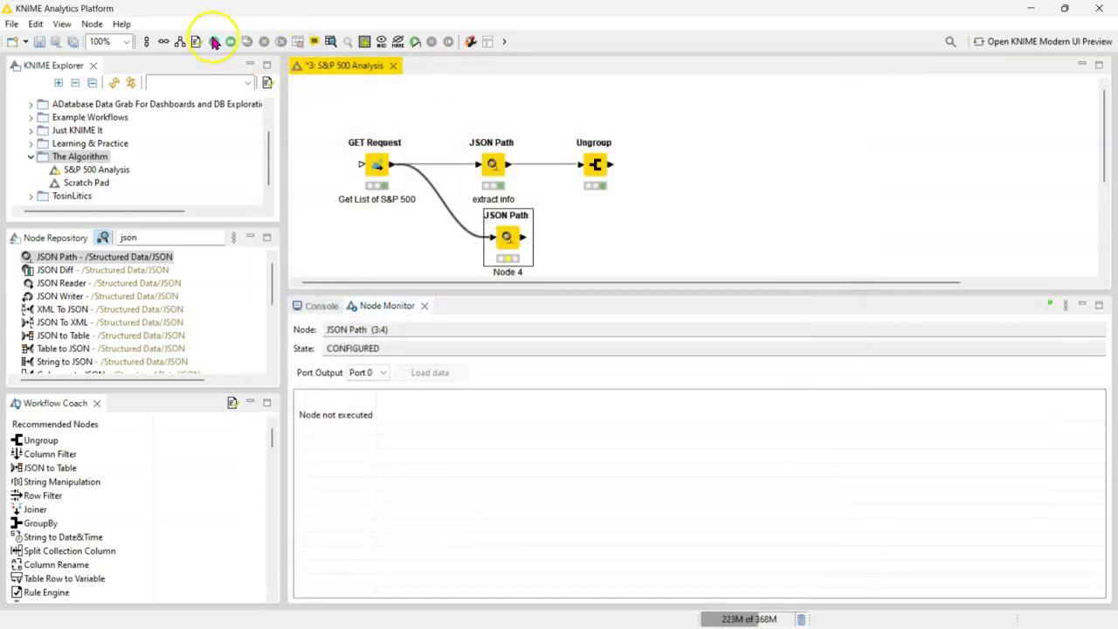
# Step: Execute Node 4 and compare its one-row list output with GET Request's output
pyautogui.click(214, 42)
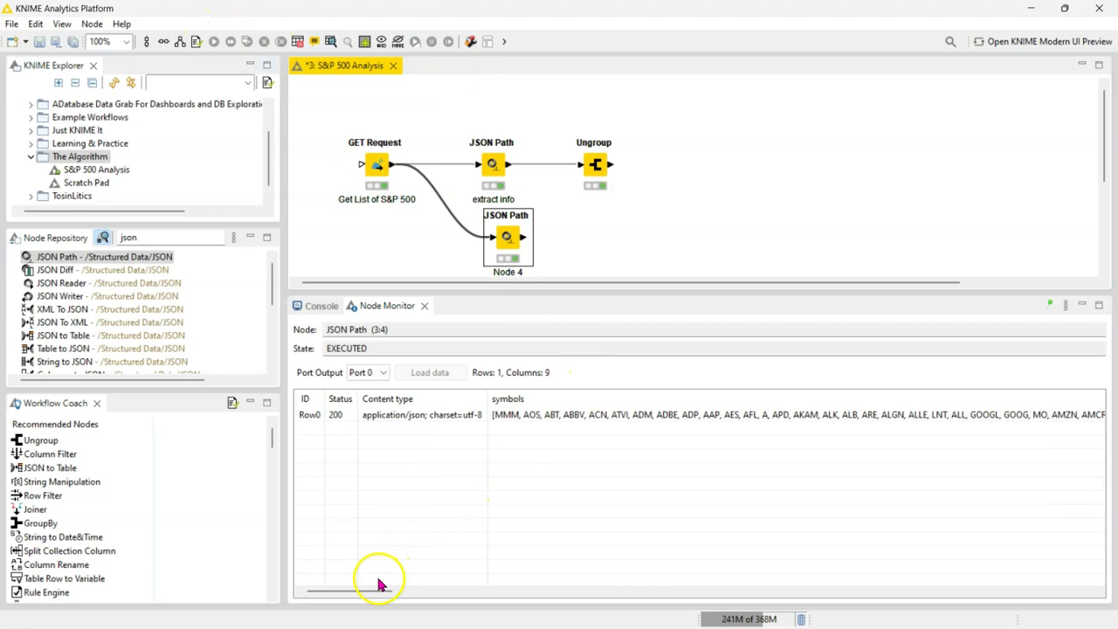
pyautogui.moveTo(375, 591); pyautogui.dragTo(817, 601)
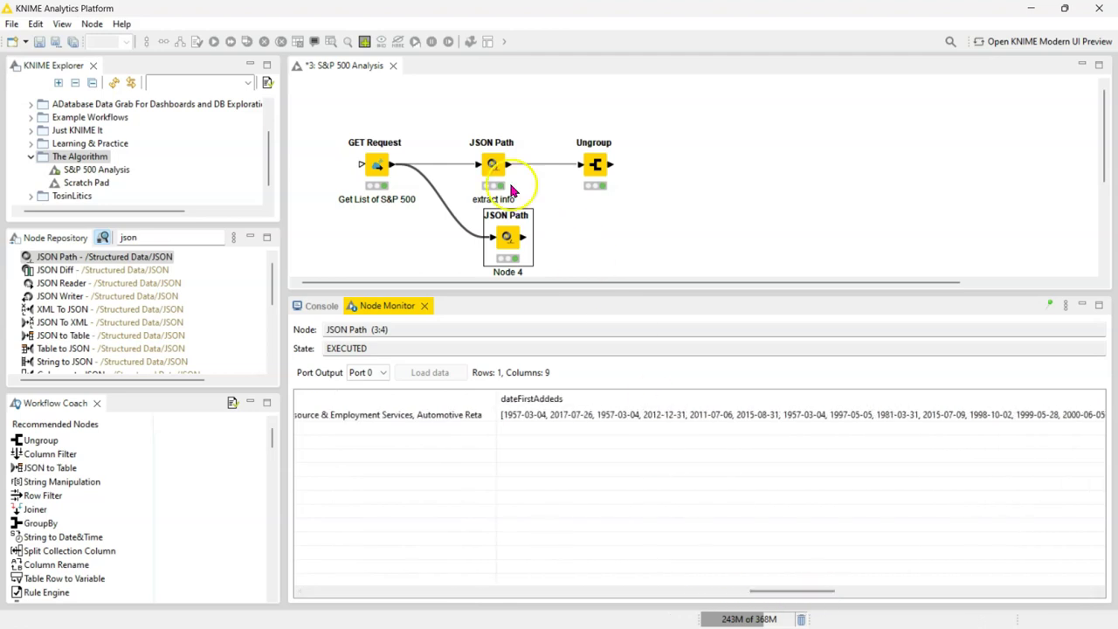
pyautogui.click(620, 247)
pyautogui.click(378, 175)
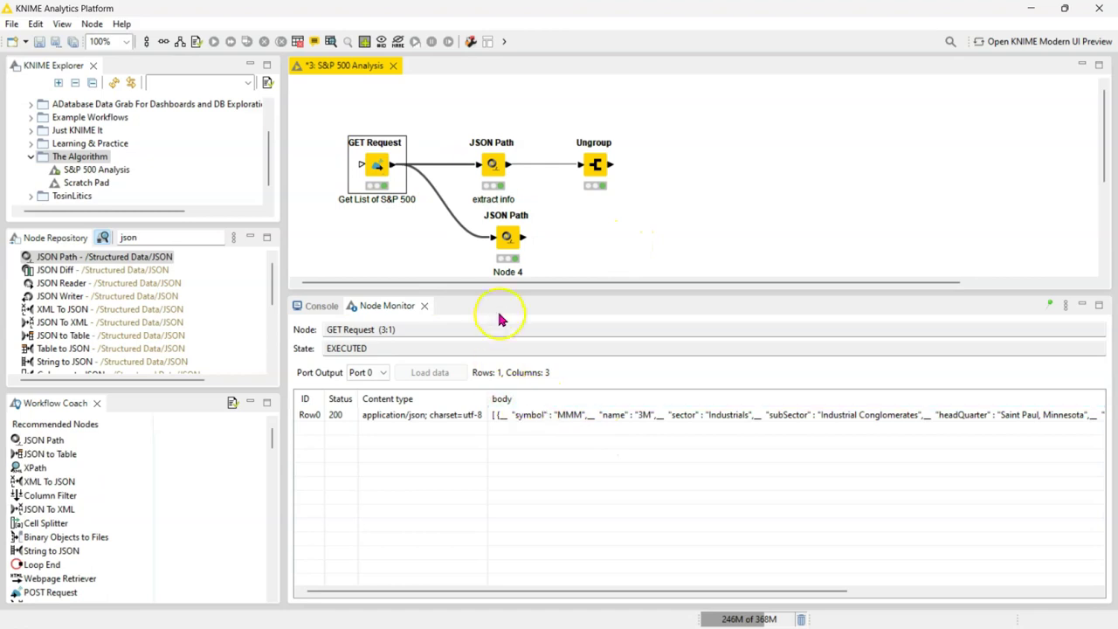
pyautogui.click(507, 242)
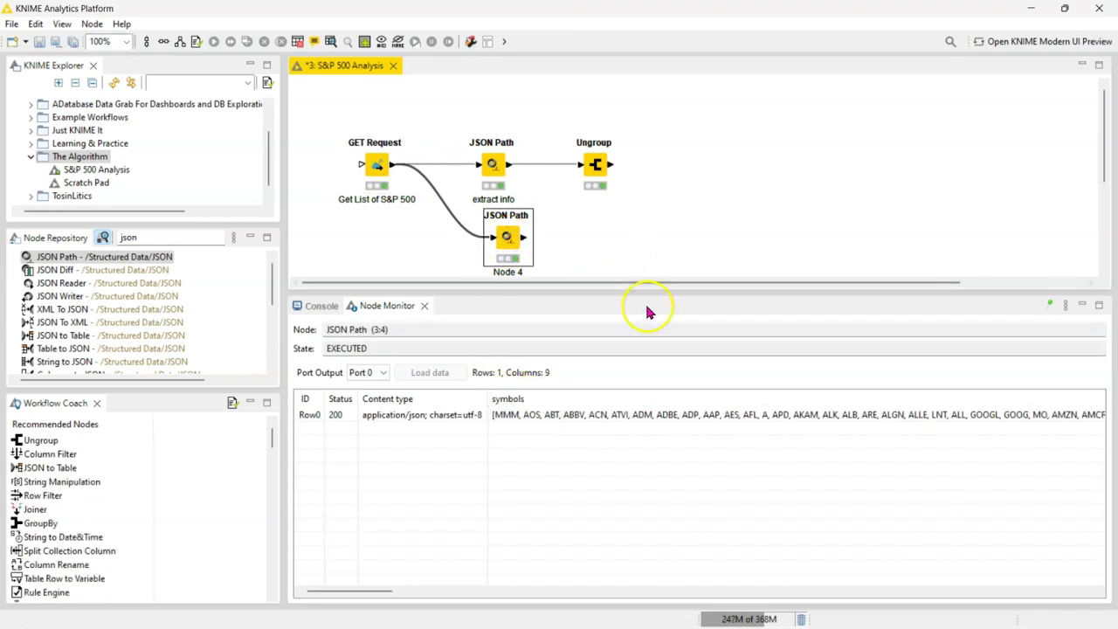
# Step: Adjust the Node Monitor view and clear the 'json' Node Repository search
pyautogui.click(388, 591)
pyautogui.moveTo(387, 590); pyautogui.dragTo(392, 589)
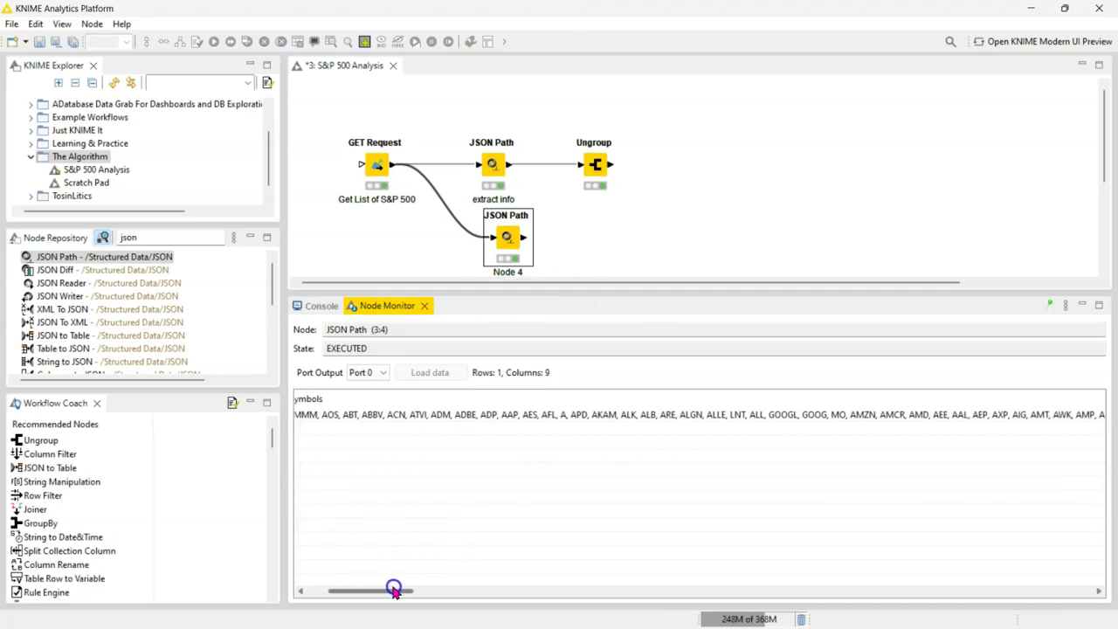
pyautogui.click(166, 239)
pyautogui.click(105, 237)
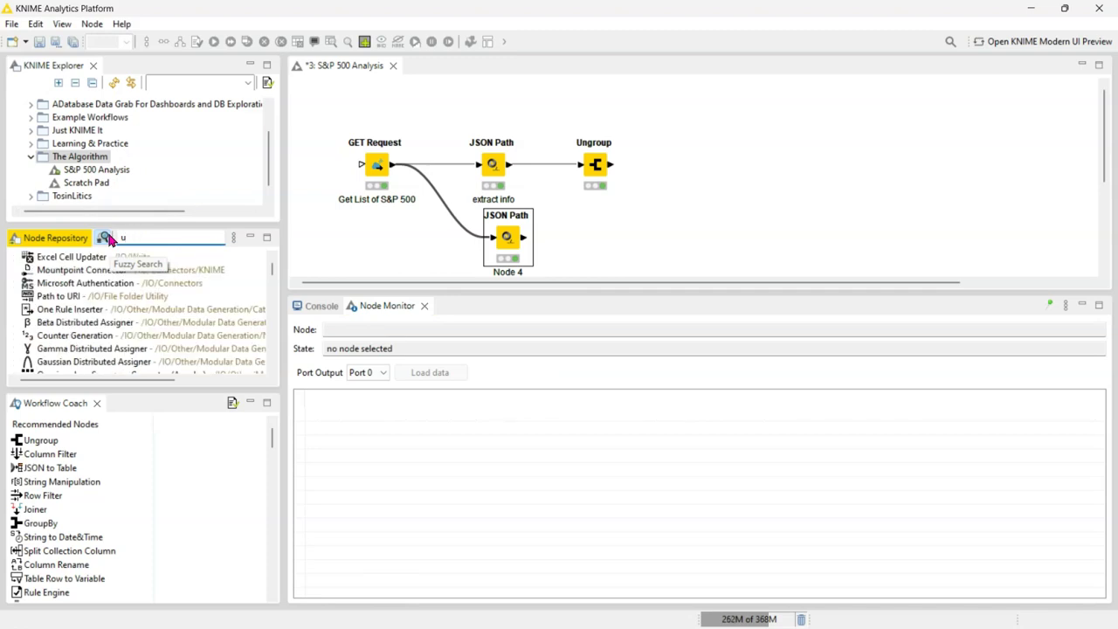
# Step: Add an Ungroup node (Node 5) after Node 4, keep all list columns included, and run it
pyautogui.write('ugo')
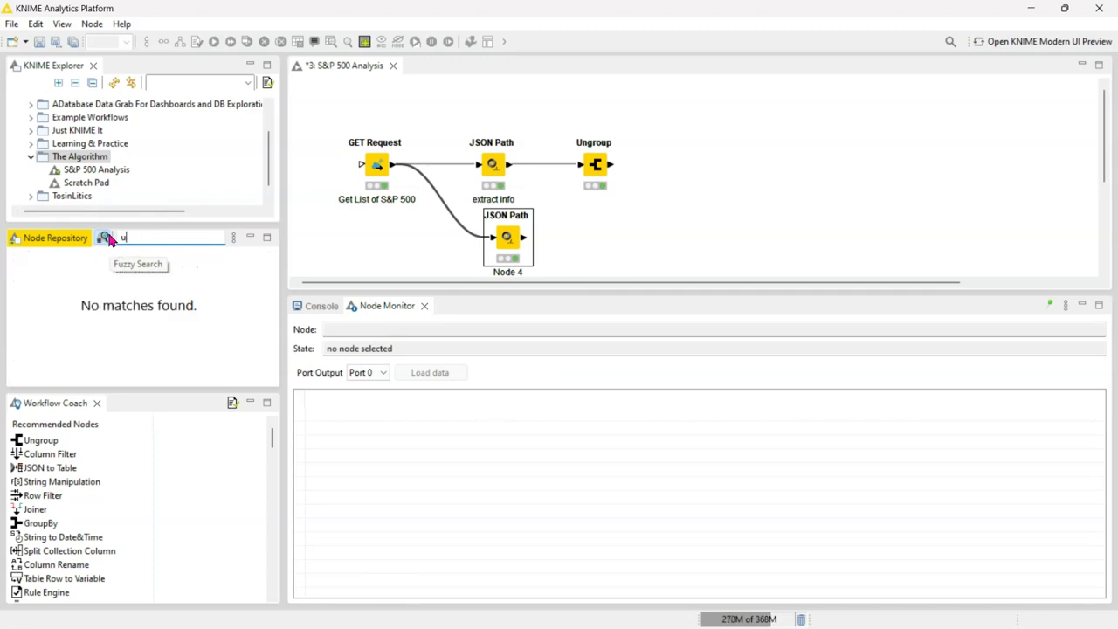
pyautogui.write('ng')
pyautogui.click(77, 262)
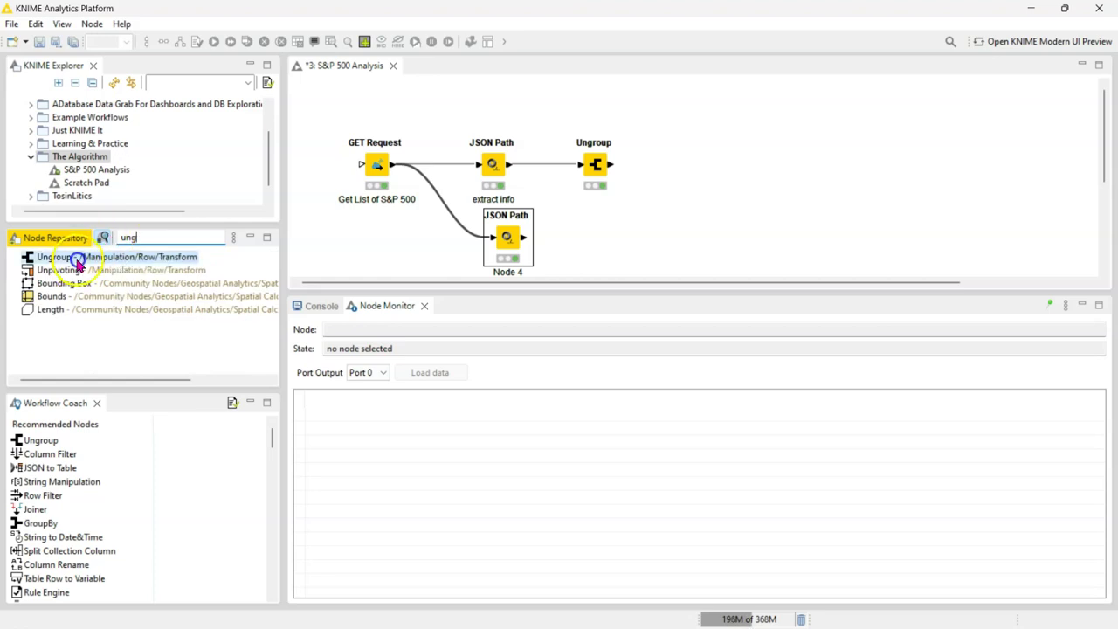
pyautogui.doubleClick(77, 260)
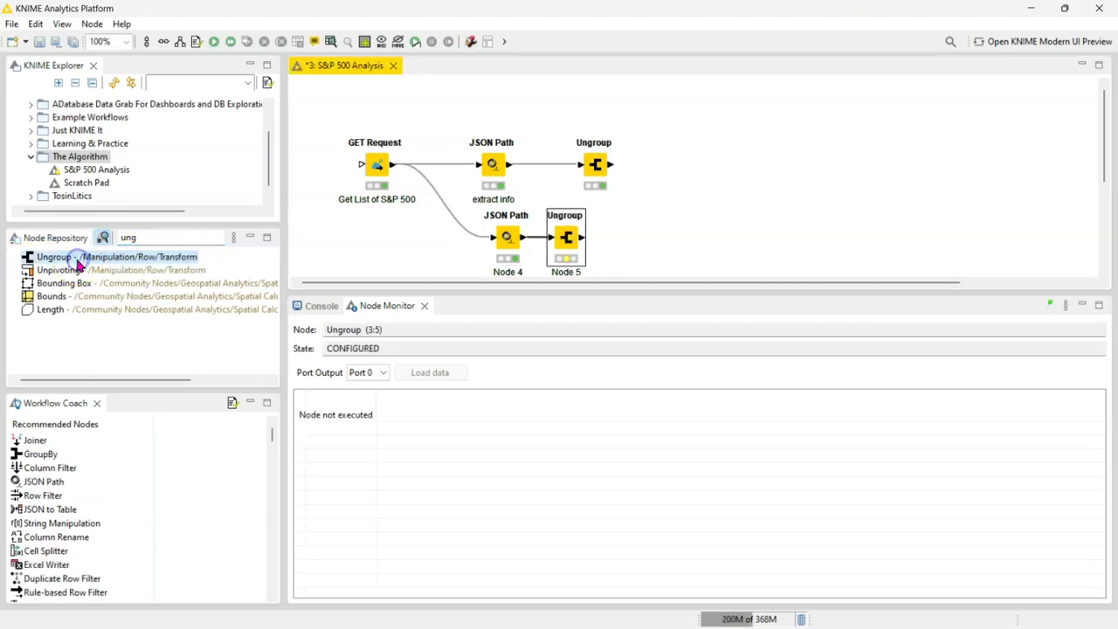
pyautogui.doubleClick(566, 238)
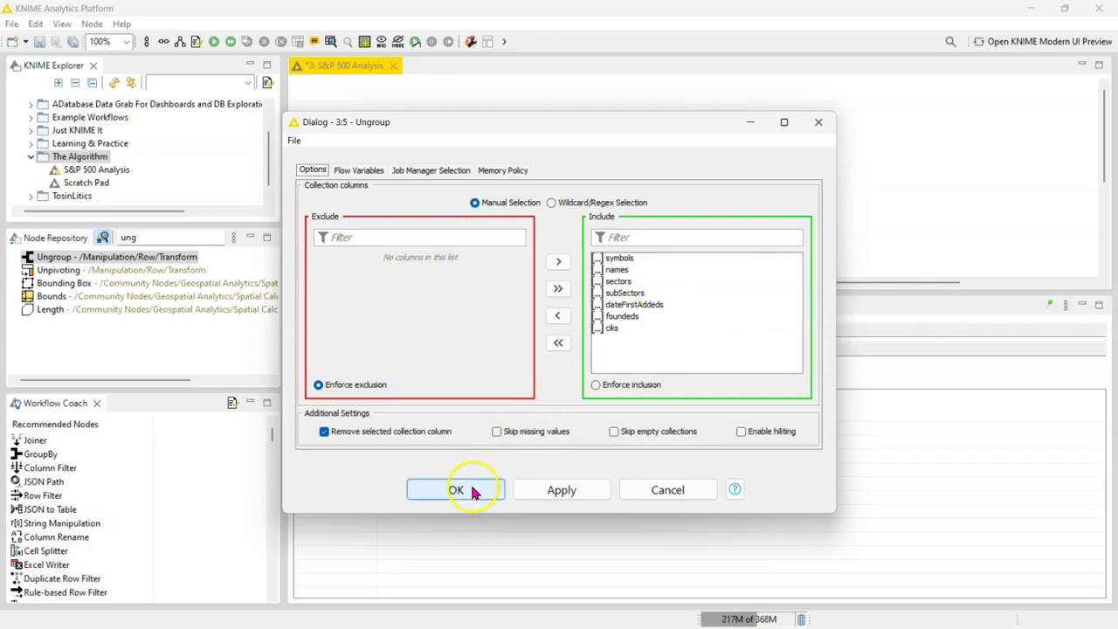
pyautogui.click(463, 490)
pyautogui.click(214, 41)
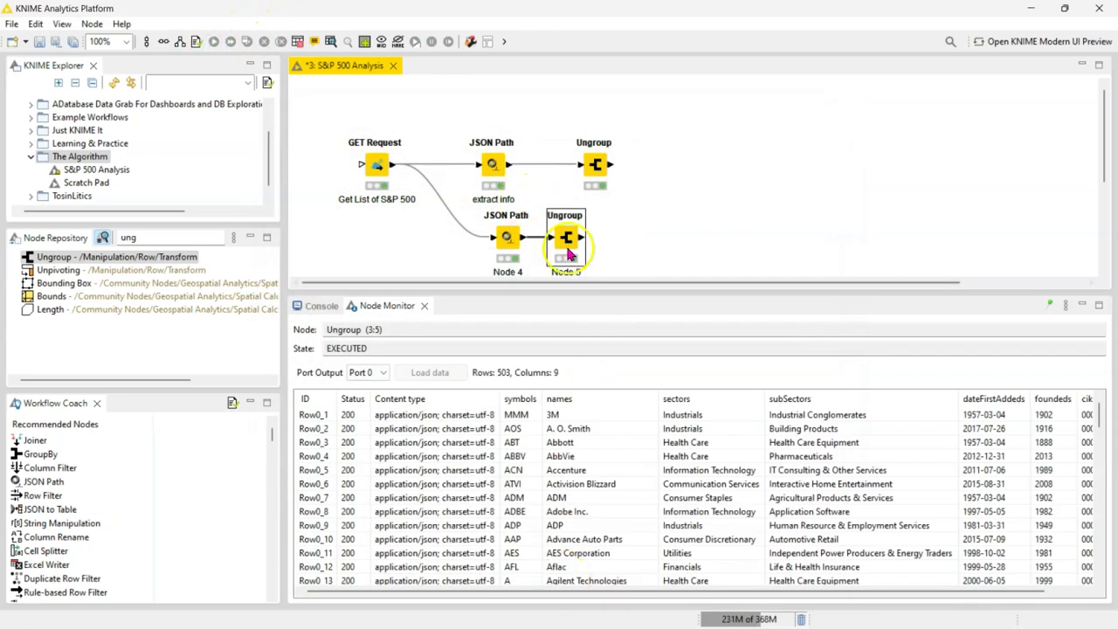
# Step: Review Node 5's 503-row, 9-column ungrouped company table in the Node Monitor, then deselect it
pyautogui.scroll(-7, 766, 501)
pyautogui.scroll(6, 766, 501)
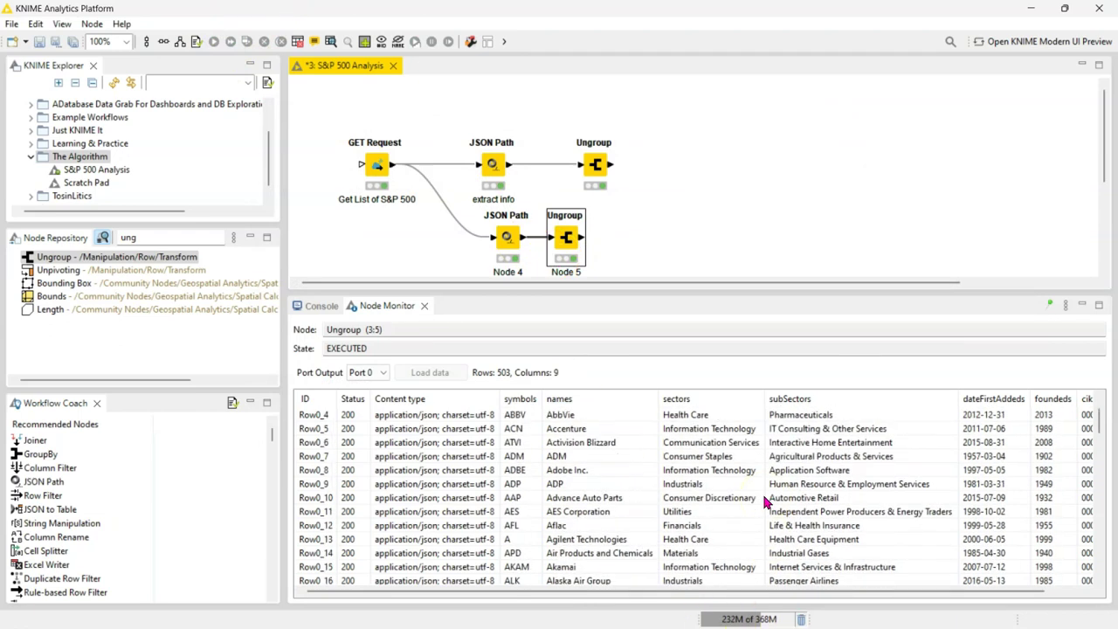
pyautogui.moveTo(546, 590); pyautogui.dragTo(587, 591)
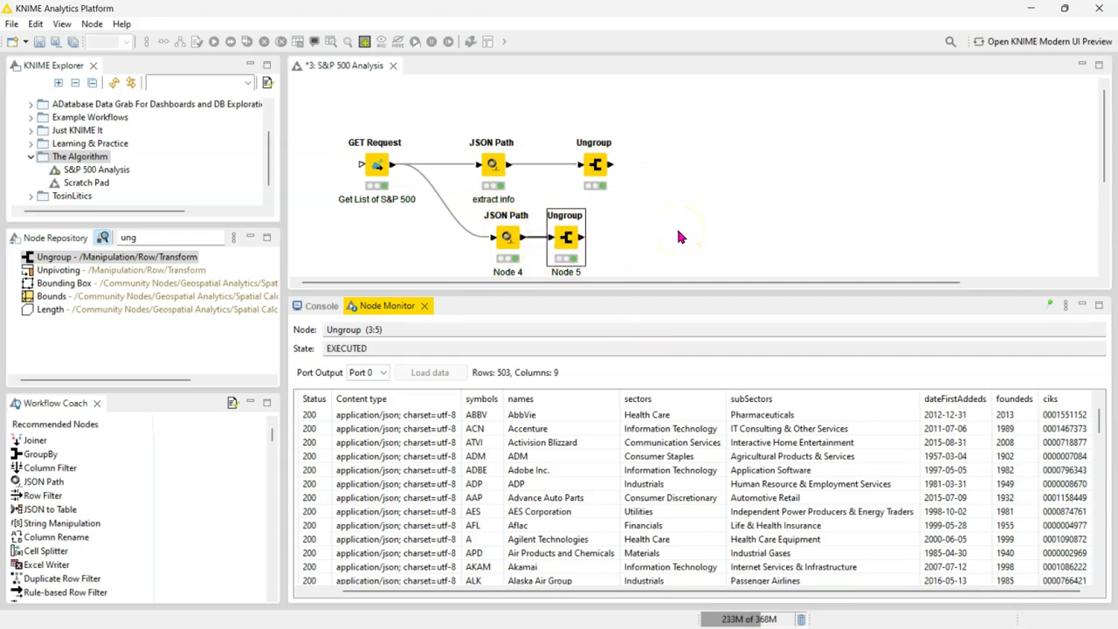
pyautogui.click(736, 292)
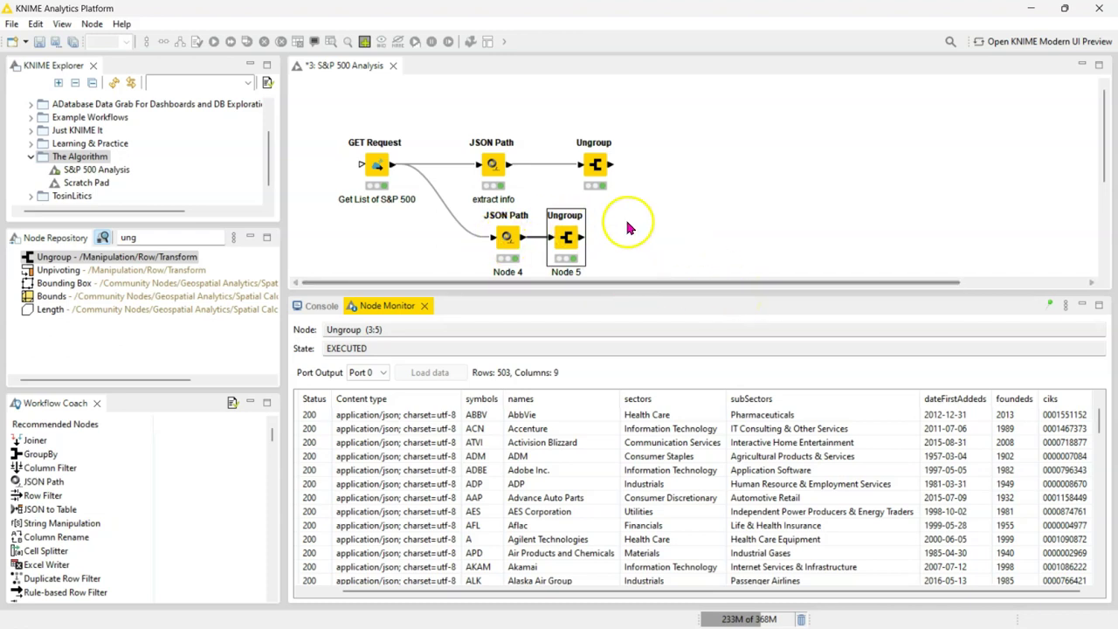
pyautogui.scroll(-5, 585, 561)
pyautogui.scroll(6, 590, 561)
pyautogui.click(715, 191)
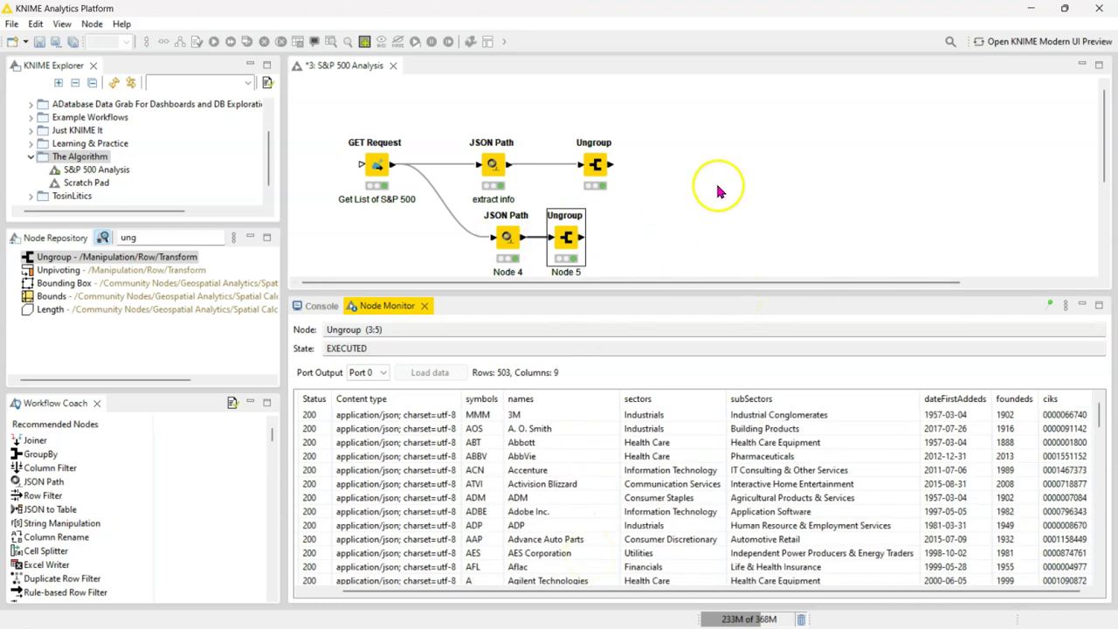